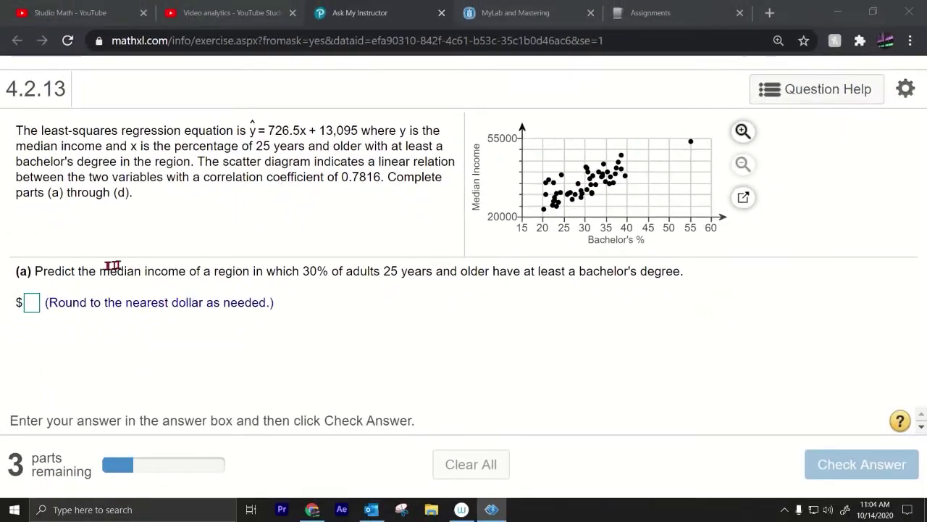
# Step: Read part (a), marking the 30%, 25 years and older, and median income details
pyautogui.moveTo(42, 271); pyautogui.dragTo(681, 267)
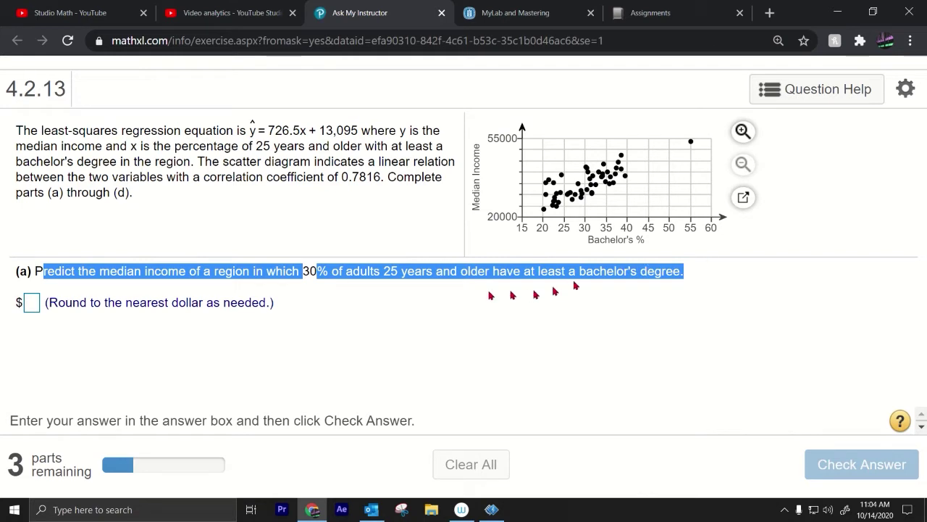
pyautogui.click(402, 300)
pyautogui.moveTo(384, 268); pyautogui.dragTo(529, 272)
pyautogui.click(337, 273)
pyautogui.moveTo(337, 273); pyautogui.dragTo(287, 274)
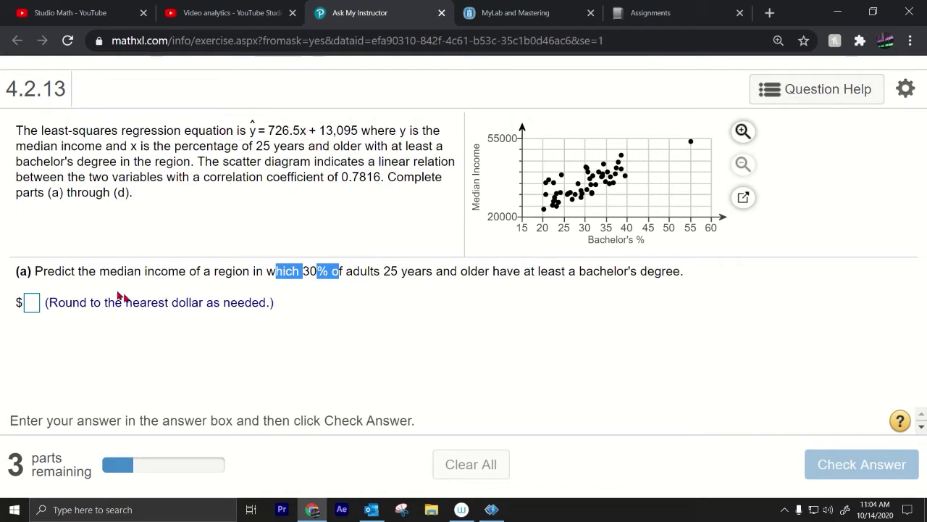
pyautogui.moveTo(99, 270); pyautogui.dragTo(179, 271)
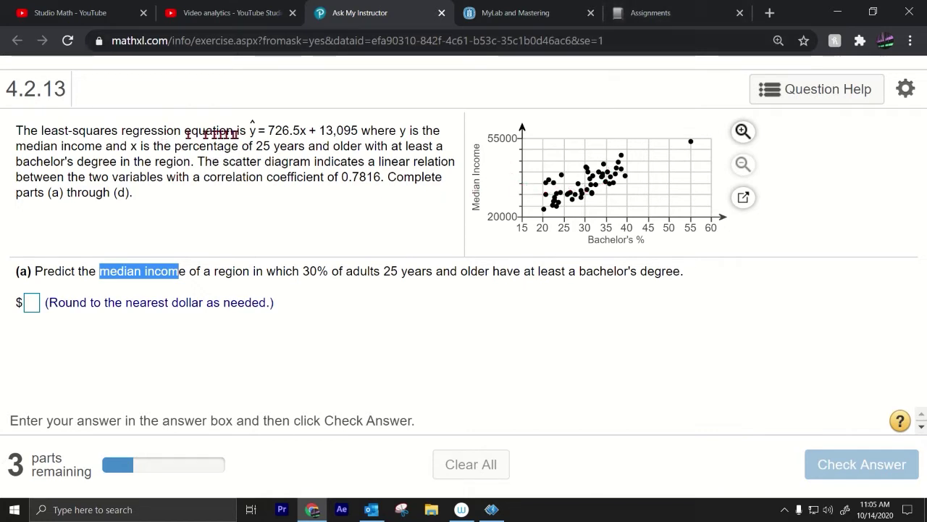
# Step: Load the Desmos scientific calculator in a new tab and pop it into its own window
pyautogui.click(769, 13)
pyautogui.click(523, 41)
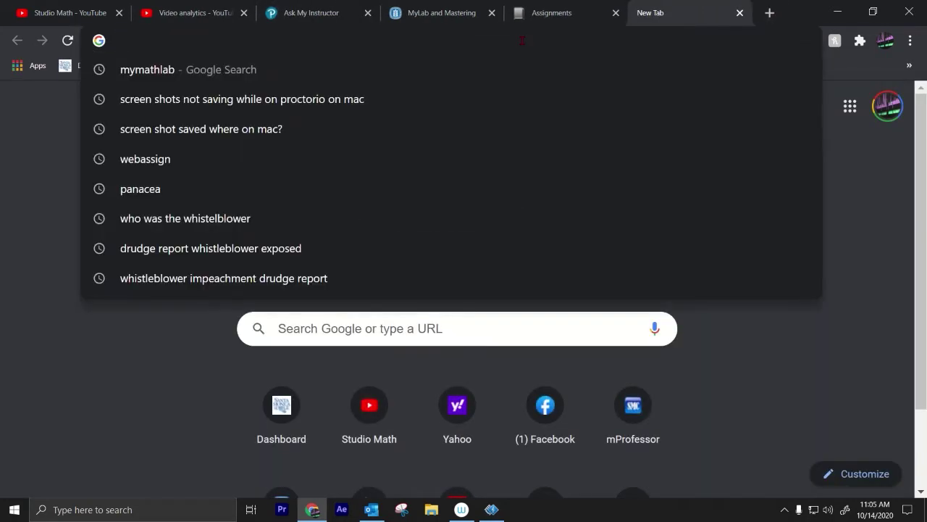
pyautogui.write('des')
pyautogui.press('Return')
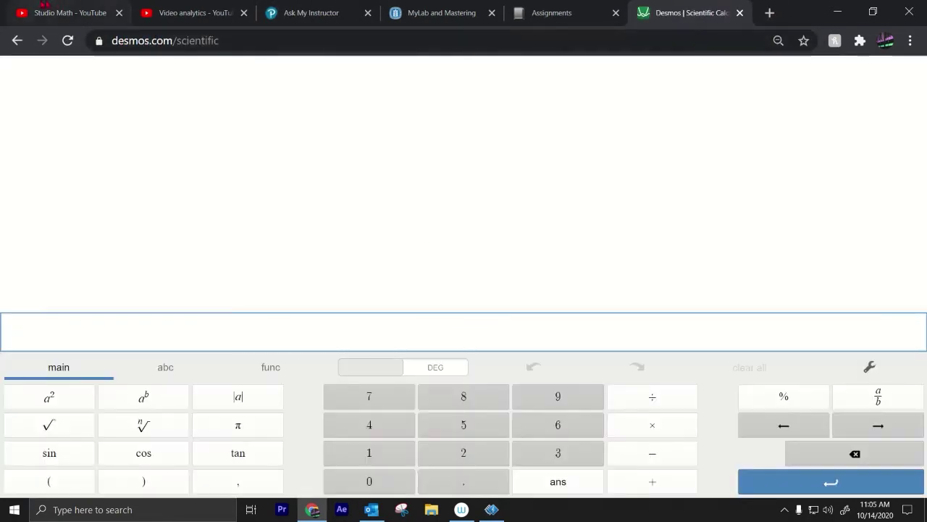
pyautogui.moveTo(692, 16); pyautogui.dragTo(522, 50)
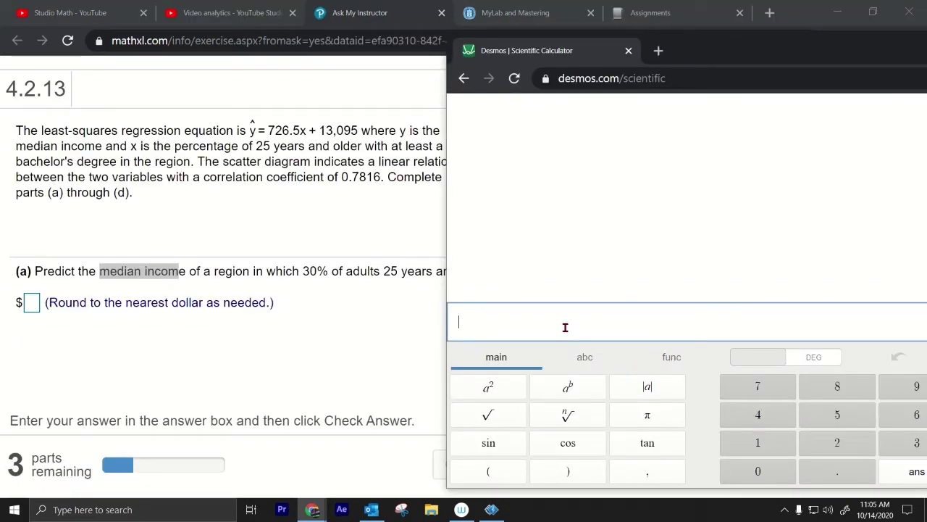
# Step: Compute 726.5·30 + 13095 in Desmos, getting 34890
pyautogui.click(565, 327)
pyautogui.write('726.5 · 30 + 13095')
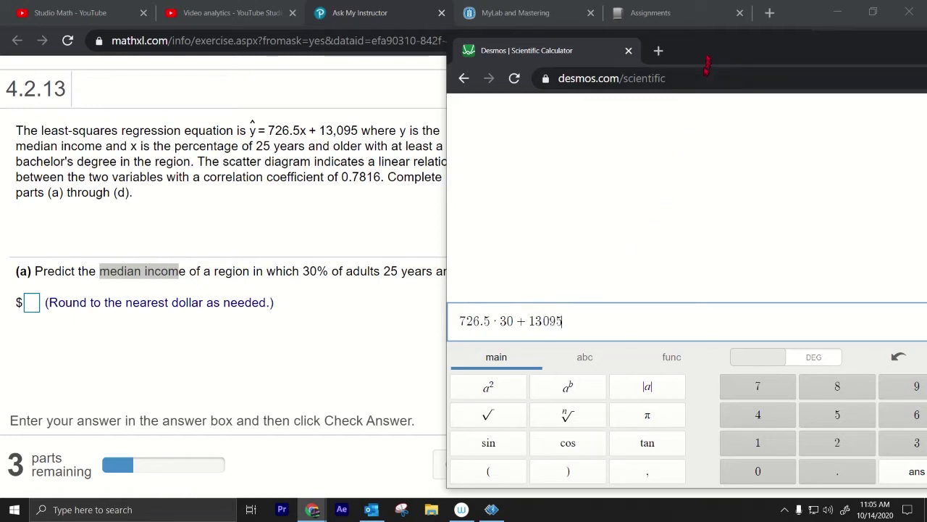
pyautogui.moveTo(705, 56); pyautogui.dragTo(297, 73)
pyautogui.moveTo(756, 358); pyautogui.dragTo(823, 310)
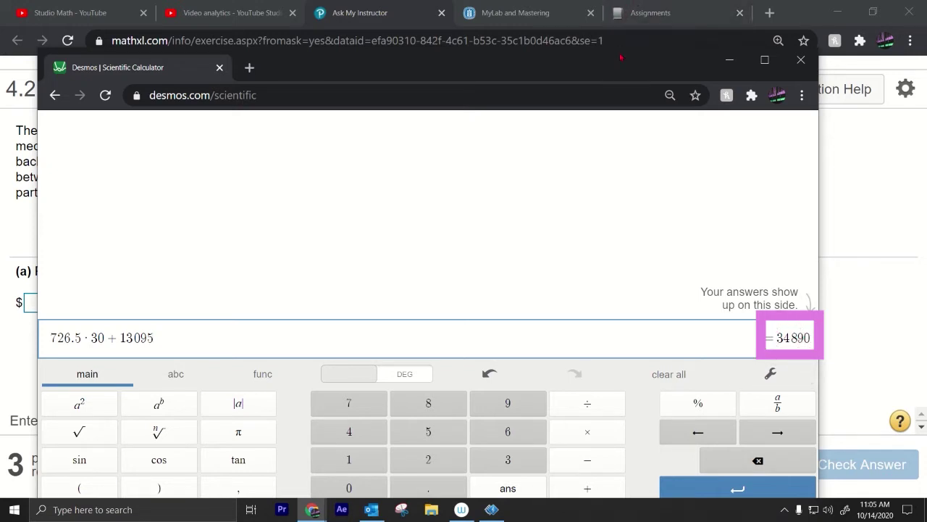
pyautogui.moveTo(435, 67); pyautogui.dragTo(855, 41)
# Step: Enter 34890 as the part (a) prediction, have it checked, and dismiss the Excellent message
pyautogui.click(34, 306)
pyautogui.write('34890')
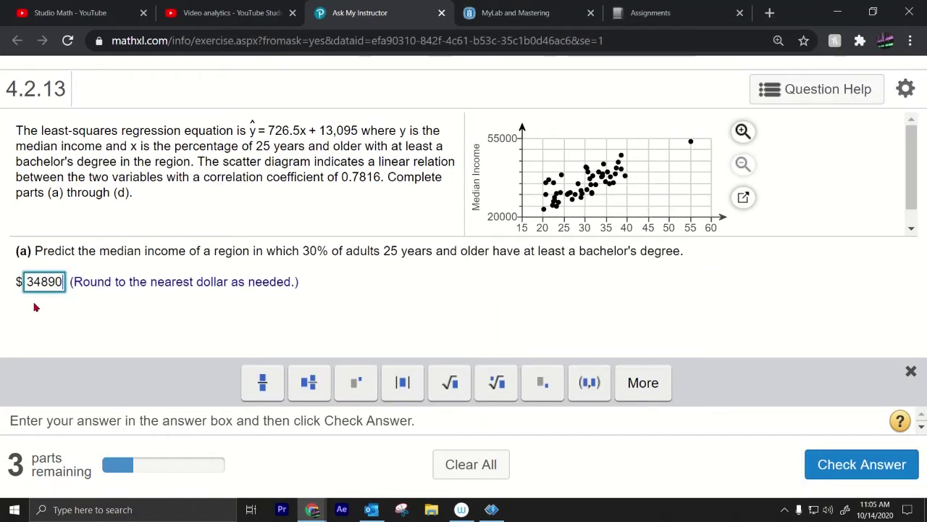
pyautogui.press('Return')
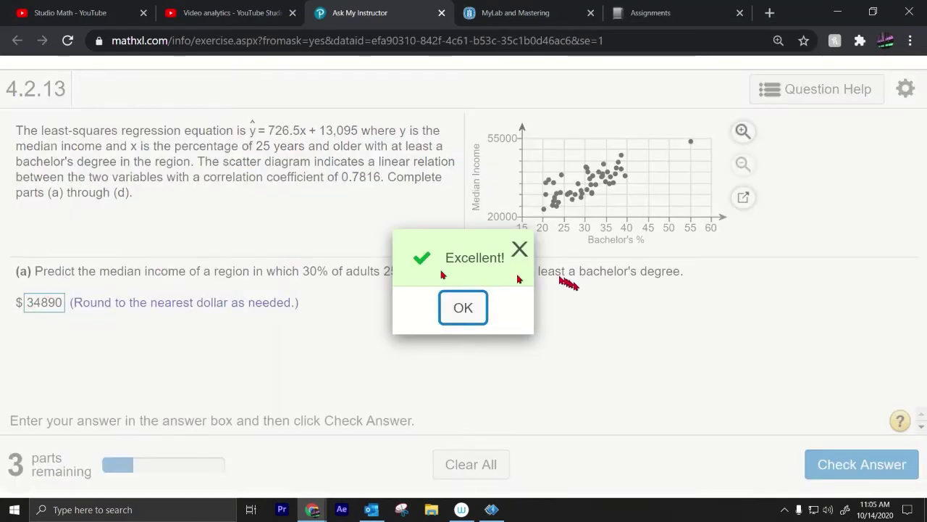
pyautogui.click(472, 311)
pyautogui.scroll(1, 366, 330)
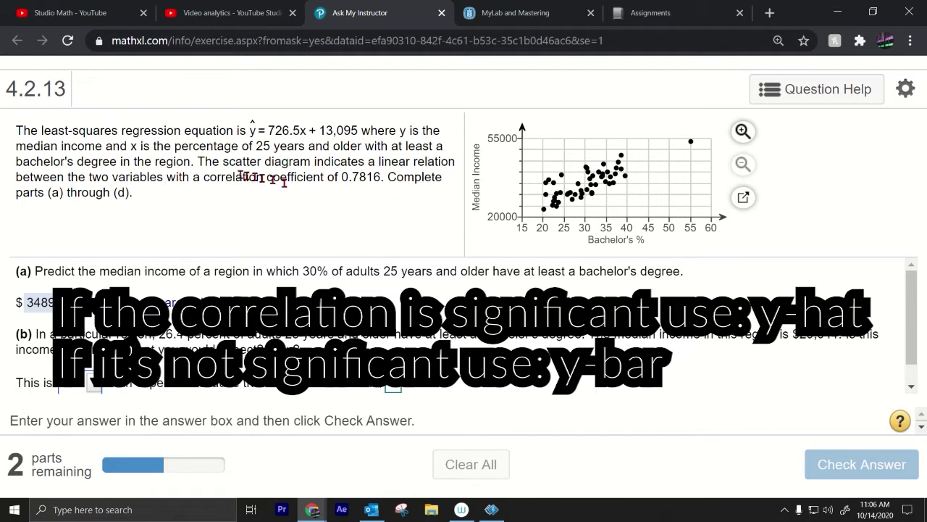
pyautogui.moveTo(201, 178); pyautogui.dragTo(414, 179)
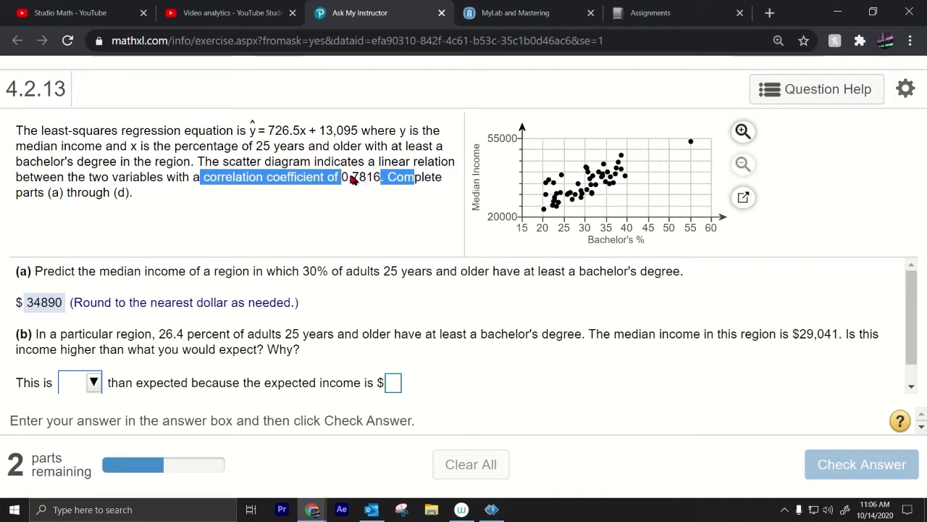
pyautogui.moveTo(321, 176); pyautogui.dragTo(416, 180)
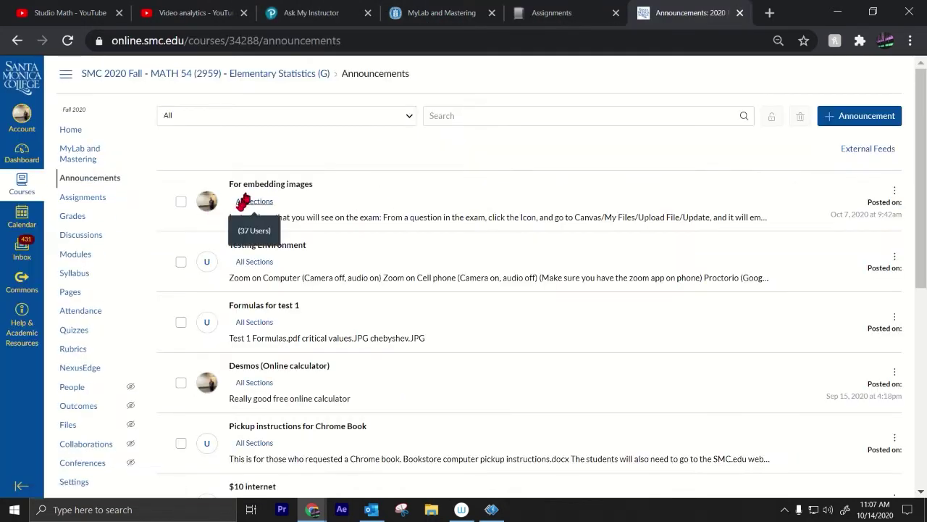
# Step: Zoom in on the critical values table in the Formulas for test 1 announcement, then return to MathXL
pyautogui.click(263, 307)
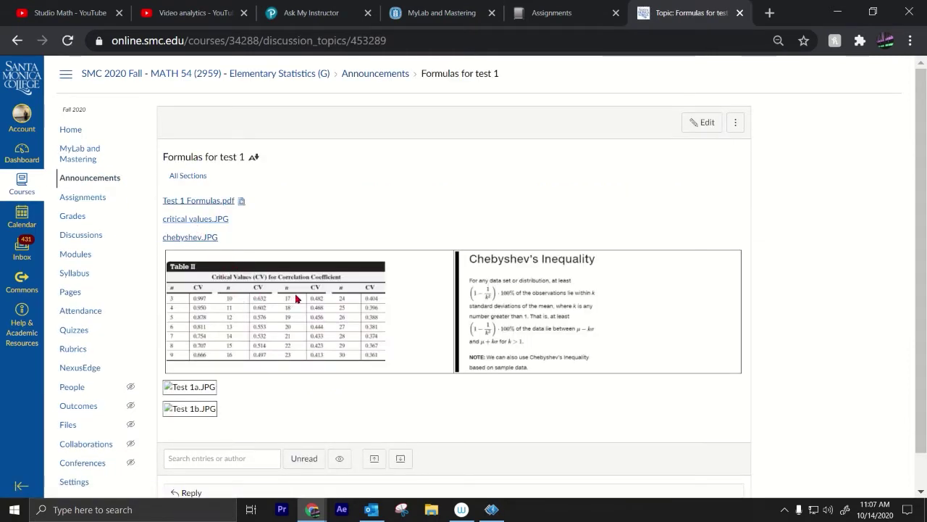
pyautogui.hotkey('ctrl', '+')
pyautogui.hotkey('ctrl', '+')
pyautogui.hotkey('ctrl', '+')
pyautogui.hotkey('ctrl', '+')
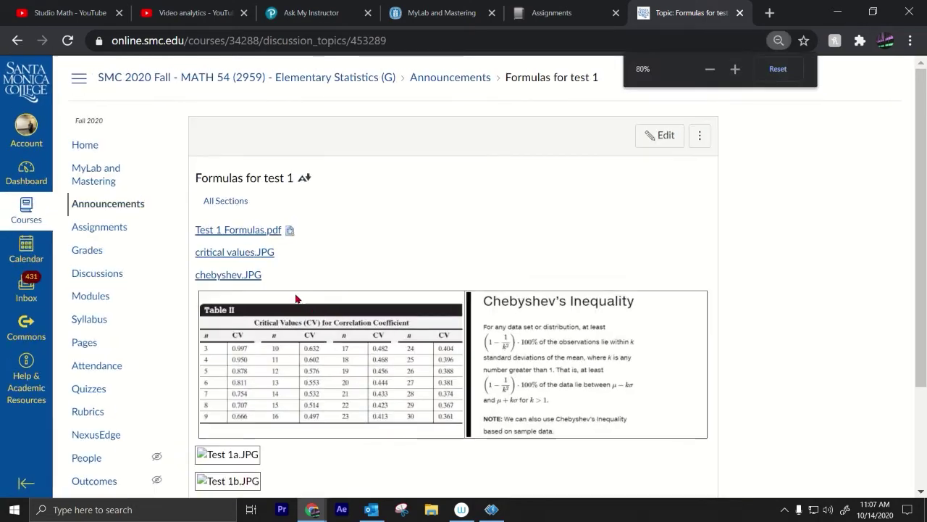
pyautogui.scroll(-3, 434, 265)
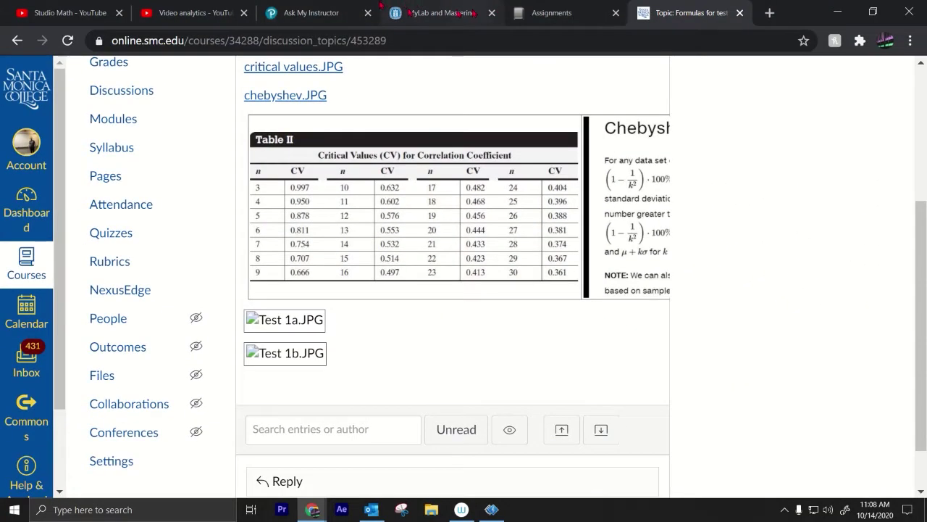
pyautogui.click(444, 13)
pyautogui.click(422, 197)
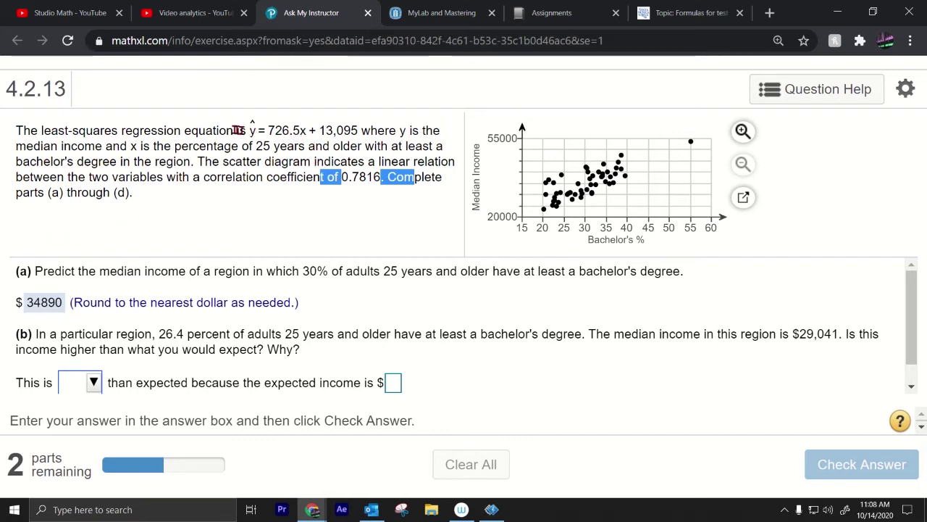
pyautogui.moveTo(247, 129); pyautogui.dragTo(366, 128)
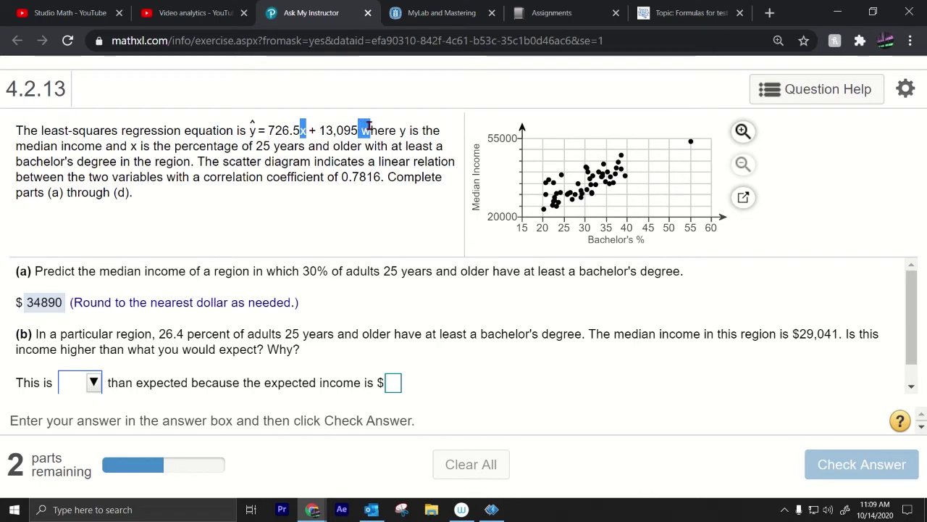
pyautogui.moveTo(207, 131); pyautogui.dragTo(366, 131)
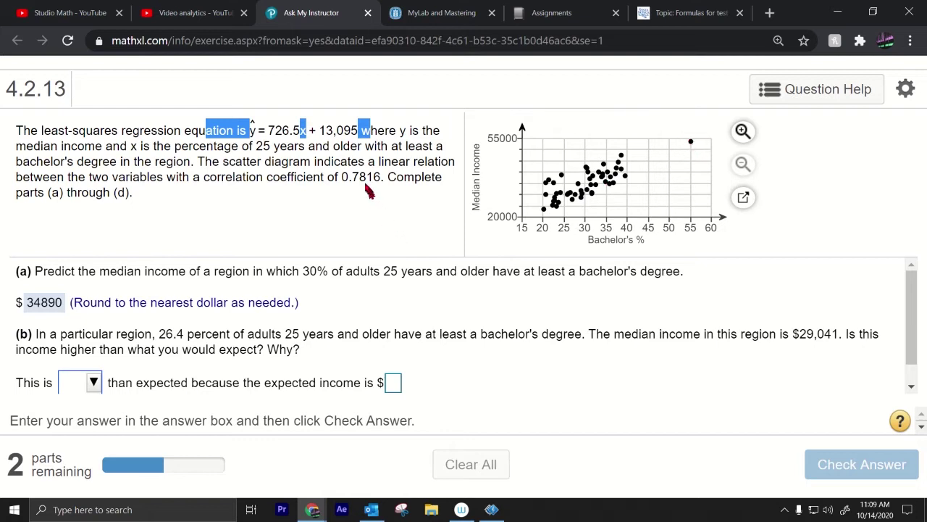
pyautogui.moveTo(313, 177); pyautogui.dragTo(421, 174)
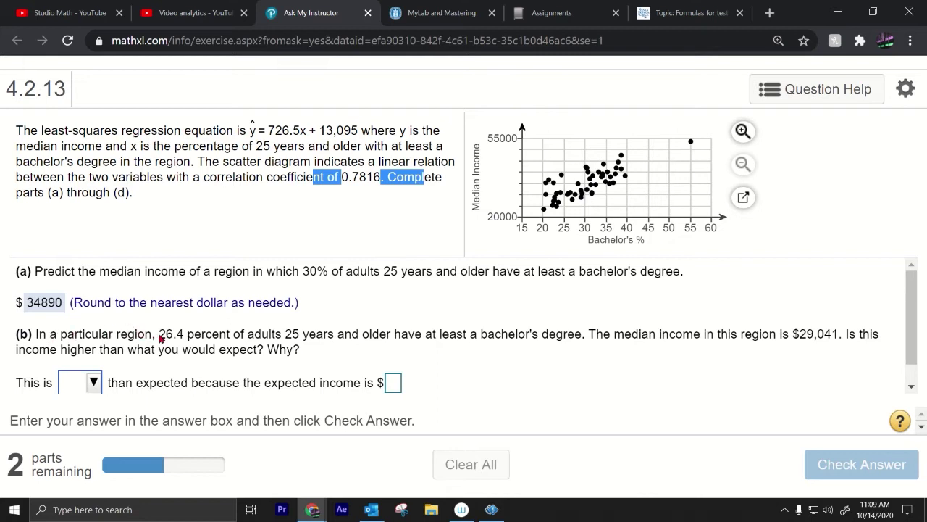
pyautogui.moveTo(155, 332); pyautogui.dragTo(584, 329)
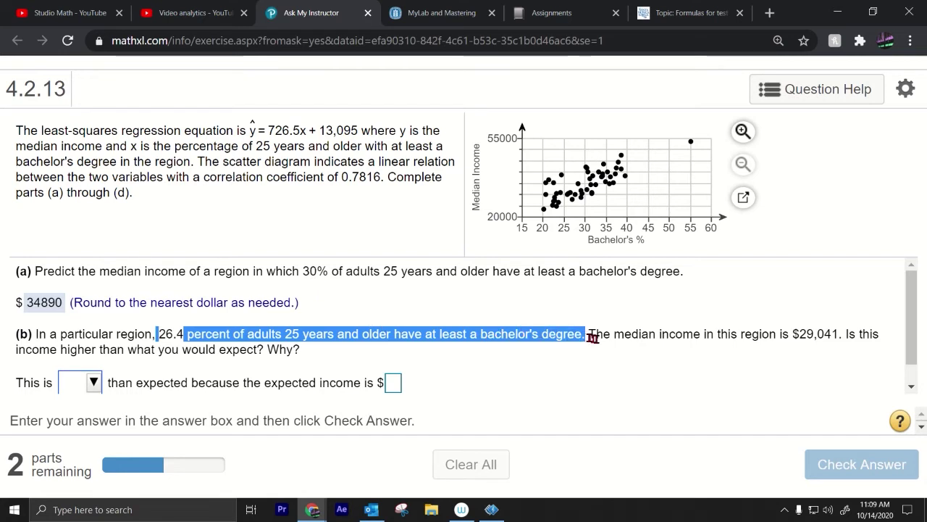
pyautogui.moveTo(604, 335); pyautogui.dragTo(871, 334)
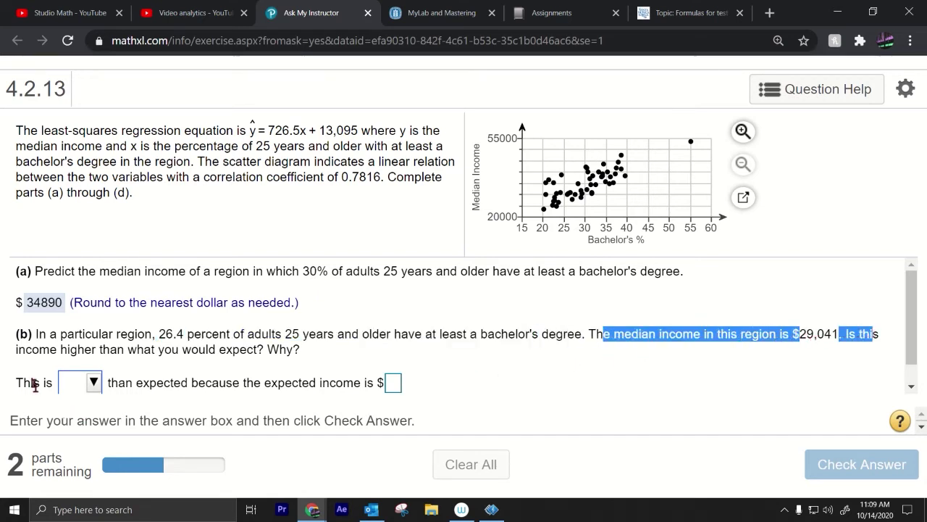
pyautogui.moveTo(110, 350); pyautogui.dragTo(319, 349)
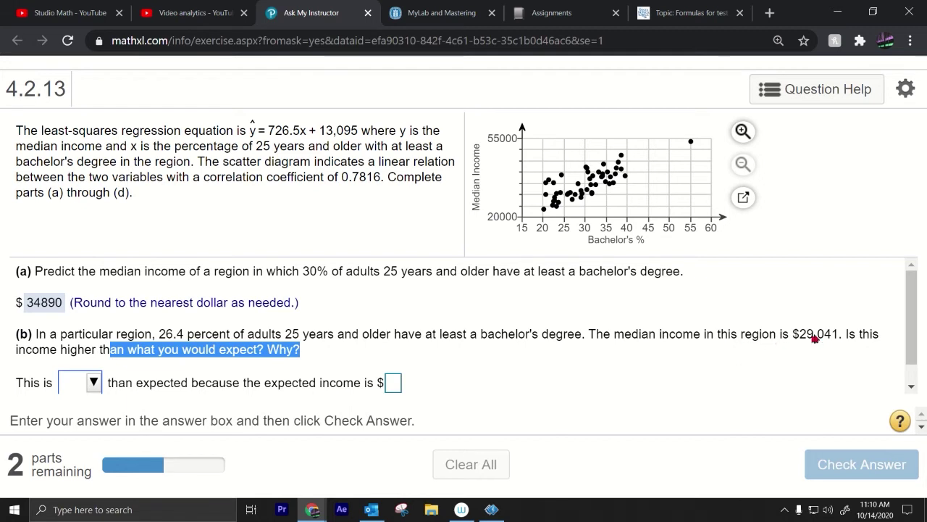
pyautogui.moveTo(594, 334); pyautogui.dragTo(873, 332)
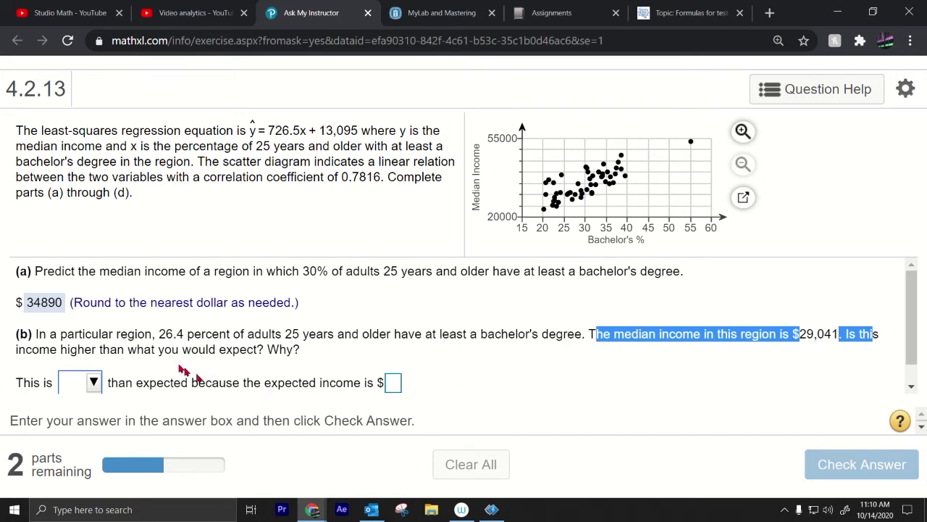
pyautogui.moveTo(67, 334); pyautogui.dragTo(155, 330)
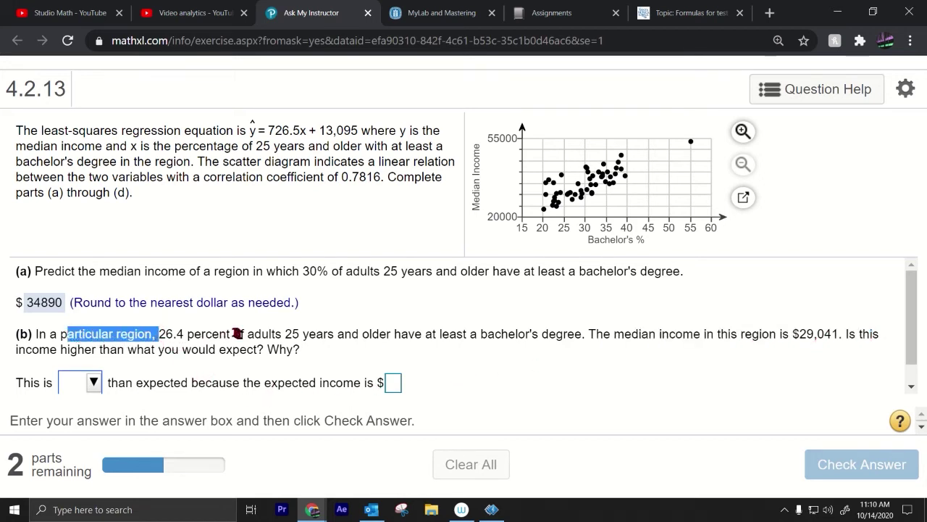
pyautogui.click(158, 333)
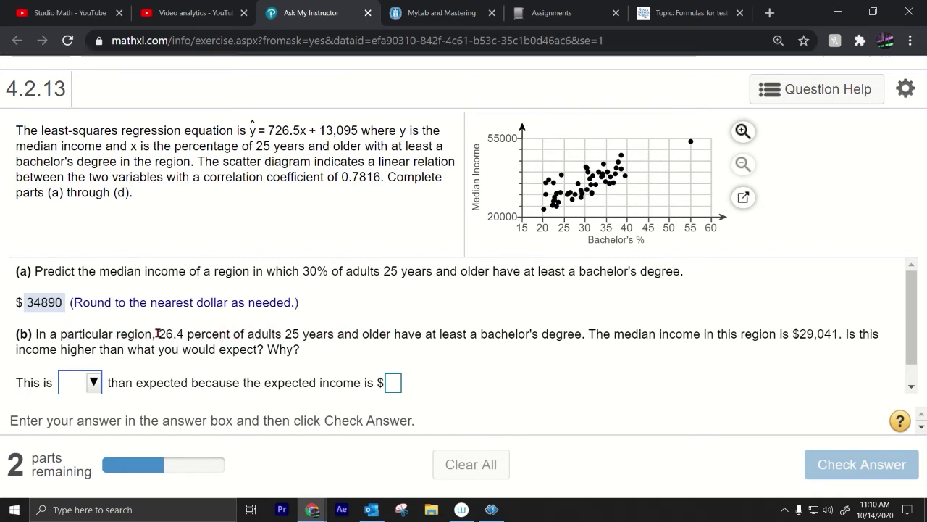
pyautogui.moveTo(193, 332); pyautogui.dragTo(309, 334)
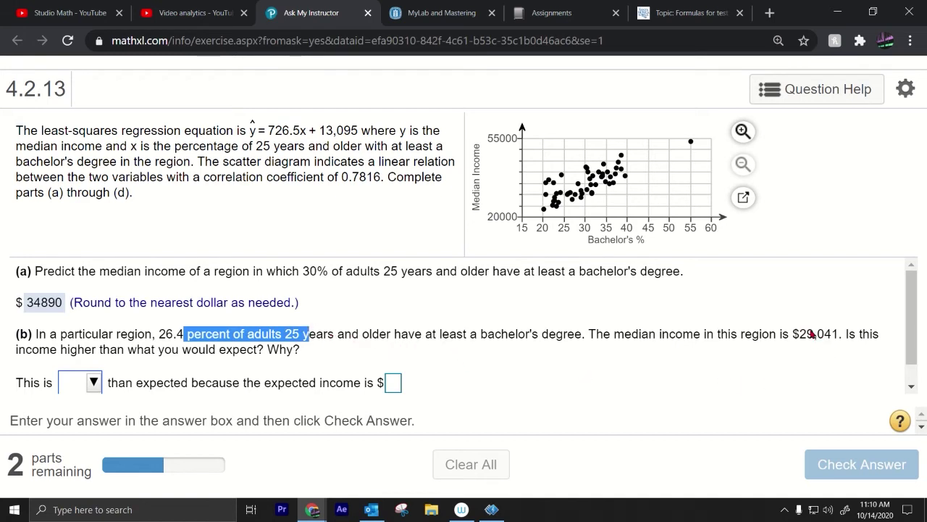
pyautogui.moveTo(769, 335); pyautogui.dragTo(865, 331)
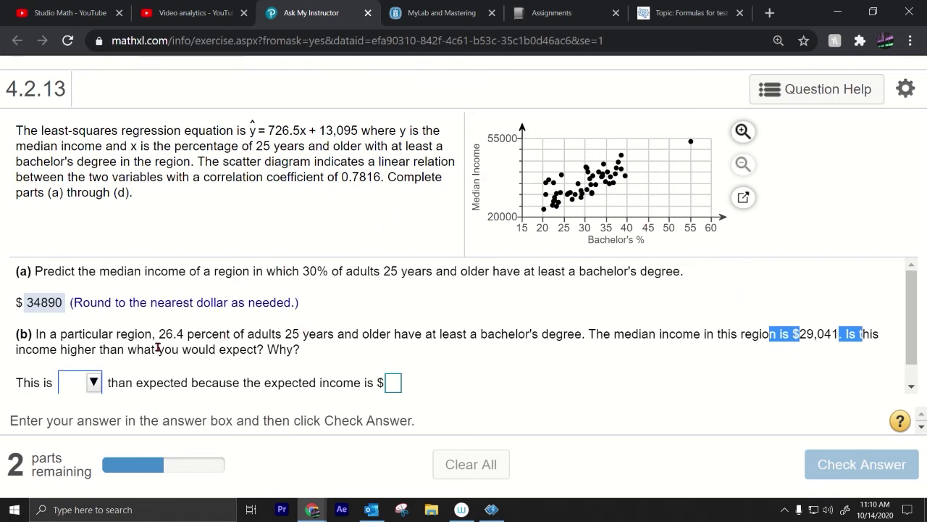
# Step: Replace 30 with 26.4 in the Desmos expression, giving an expected income of 32274.6
pyautogui.moveTo(151, 333); pyautogui.dragTo(187, 333)
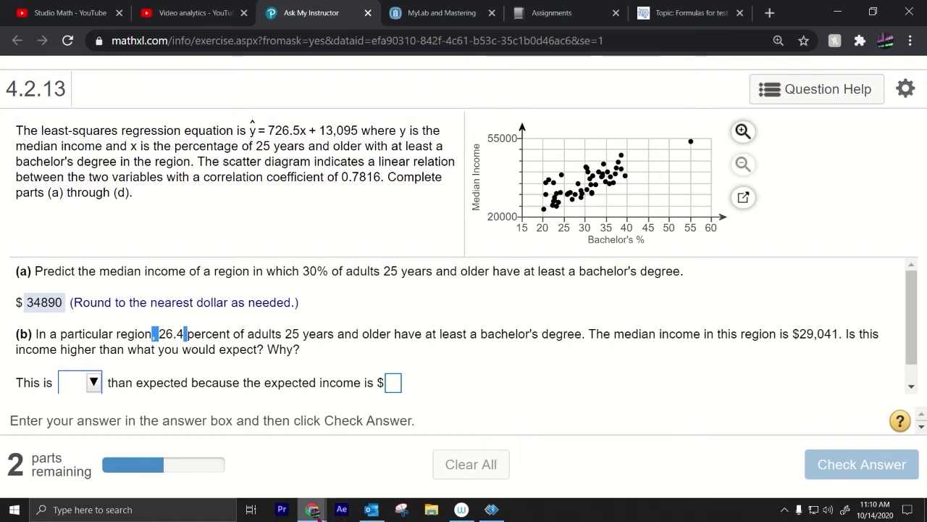
pyautogui.click(312, 509)
pyautogui.click(332, 479)
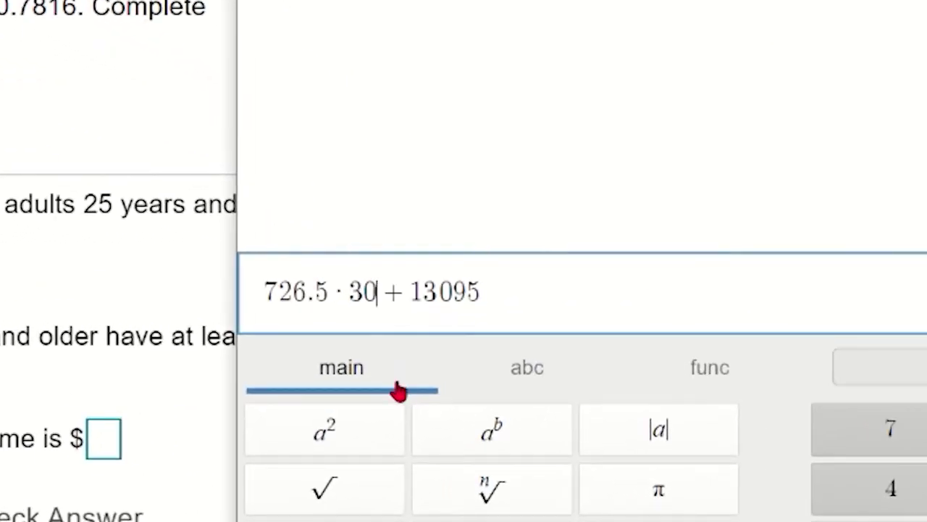
pyautogui.press('BackSpace')
pyautogui.press('BackSpace')
pyautogui.write('26.4')
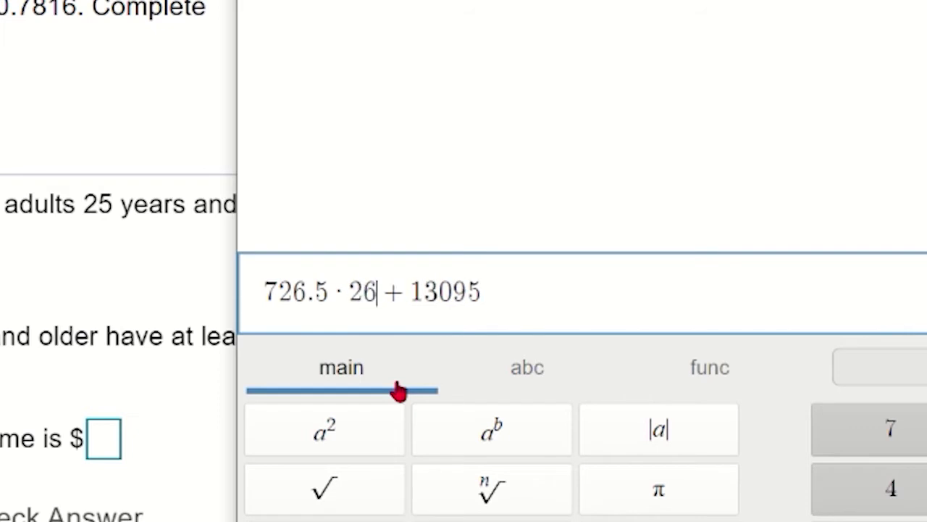
pyautogui.press('Return')
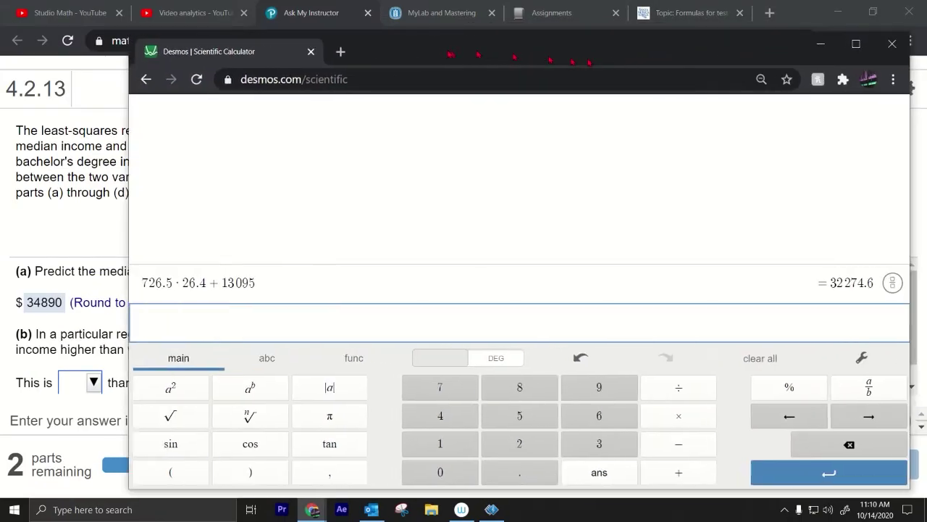
pyautogui.moveTo(450, 54); pyautogui.dragTo(358, 41)
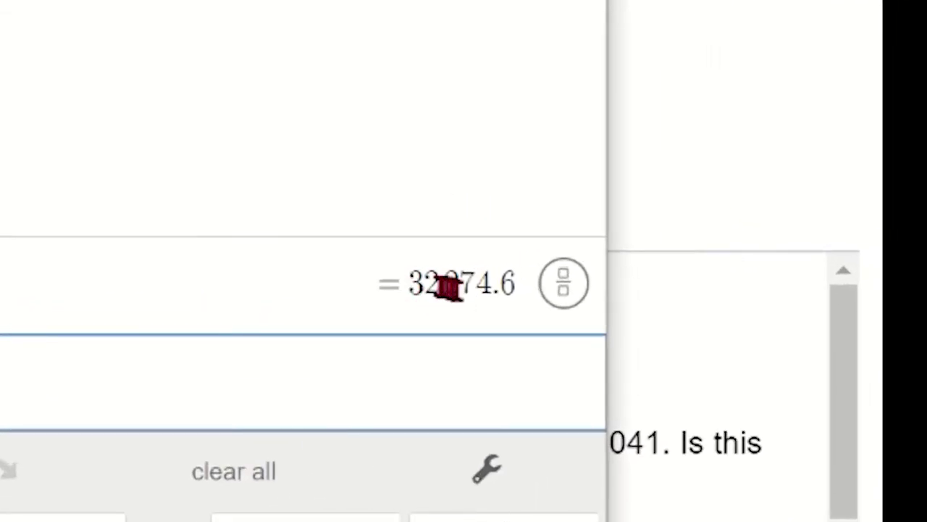
pyautogui.click(416, 283)
pyautogui.moveTo(417, 283); pyautogui.dragTo(509, 274)
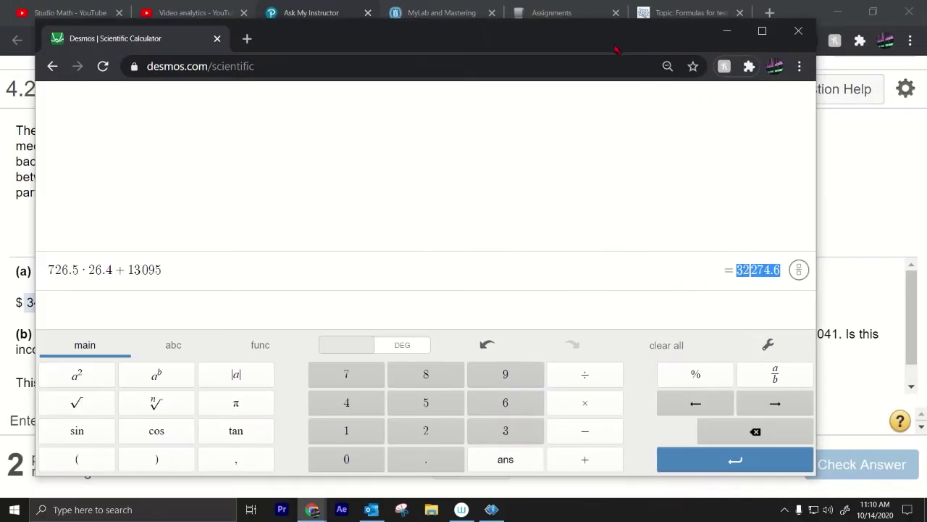
pyautogui.moveTo(616, 49); pyautogui.dragTo(926, 48)
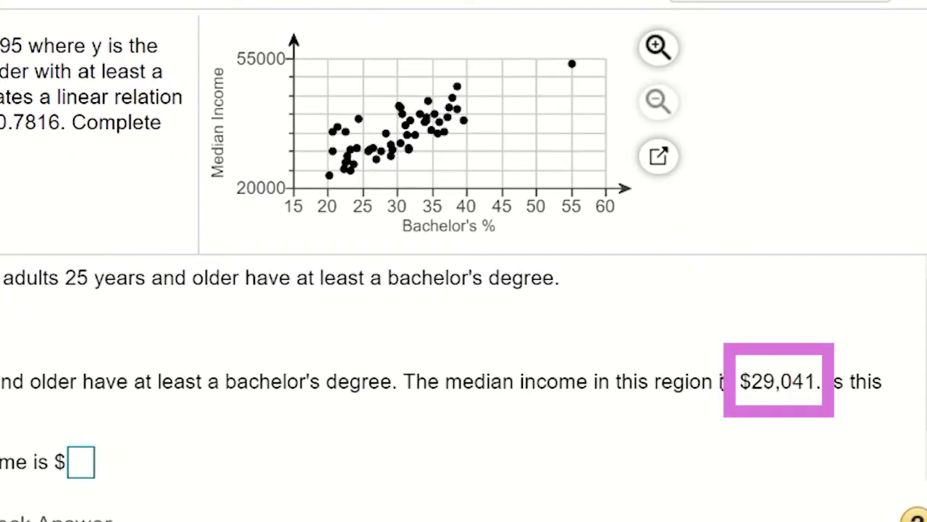
# Step: Answer part (b) as lower than the expected income of $32275 and have it checked
pyautogui.moveTo(738, 381); pyautogui.dragTo(857, 375)
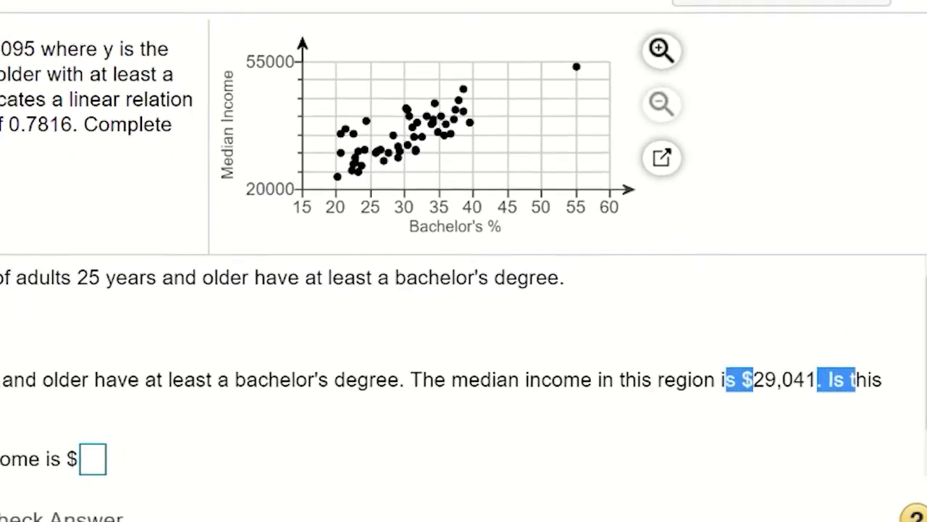
pyautogui.click(79, 374)
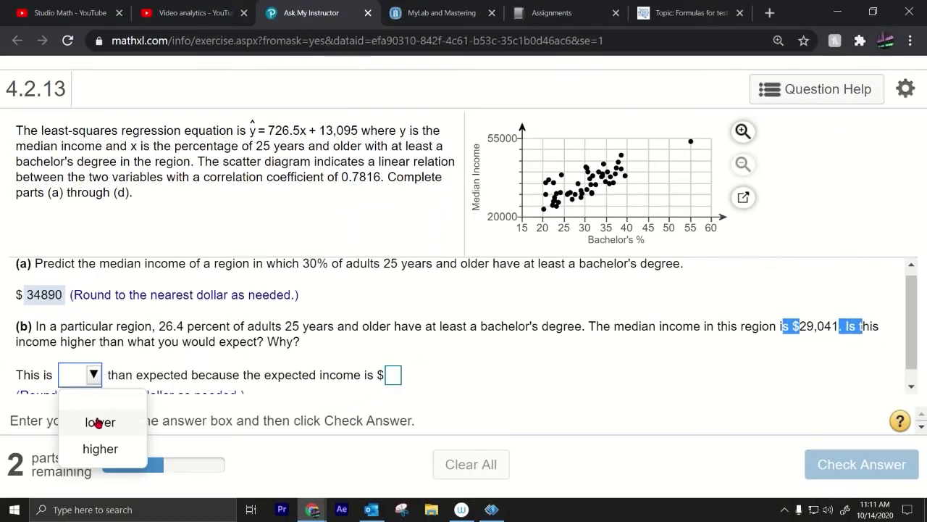
pyautogui.click(98, 422)
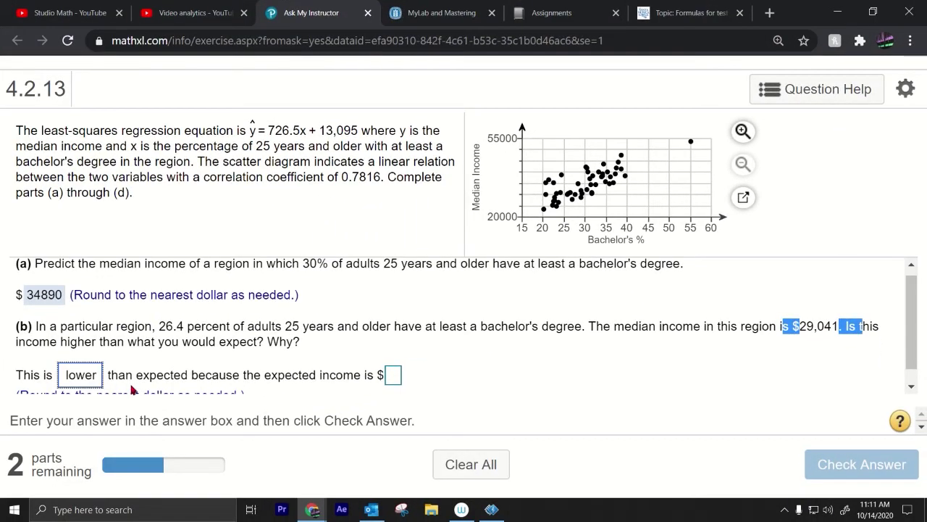
pyautogui.moveTo(156, 375); pyautogui.dragTo(259, 374)
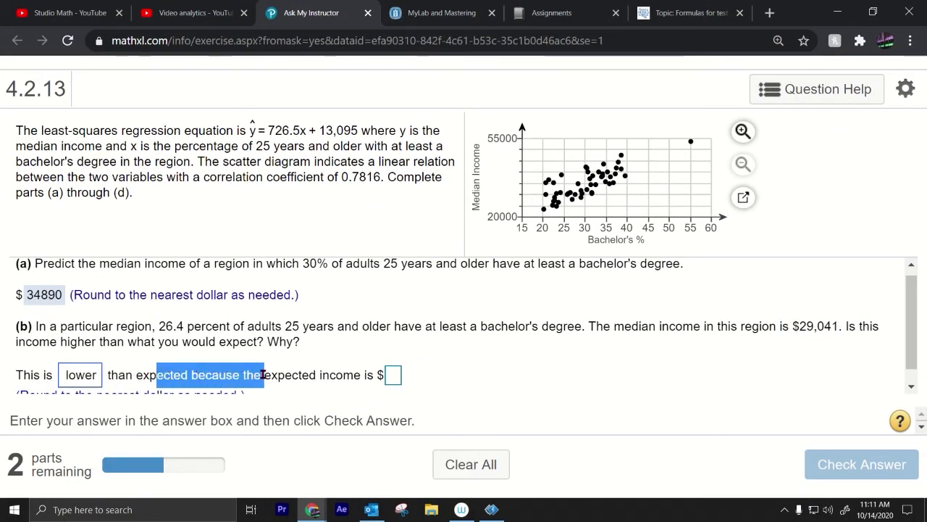
pyautogui.click(392, 374)
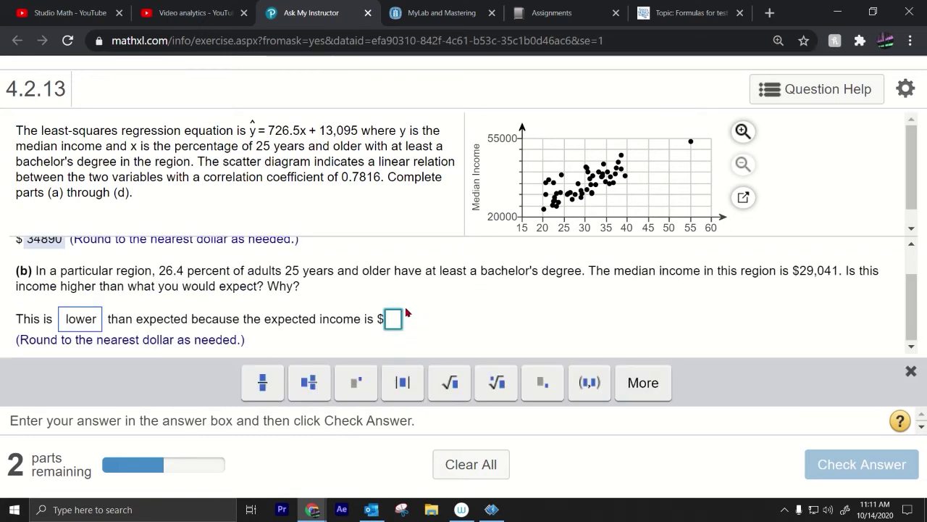
pyautogui.write('32')
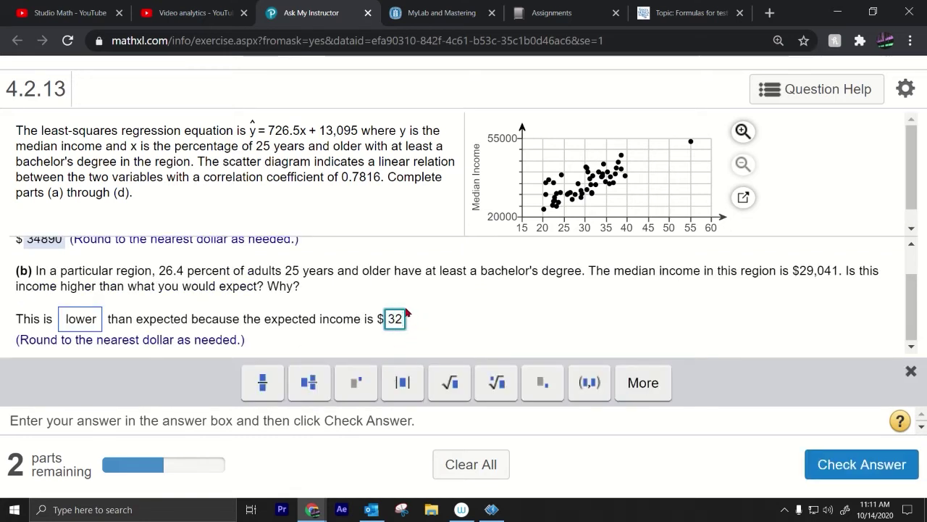
pyautogui.write('27')
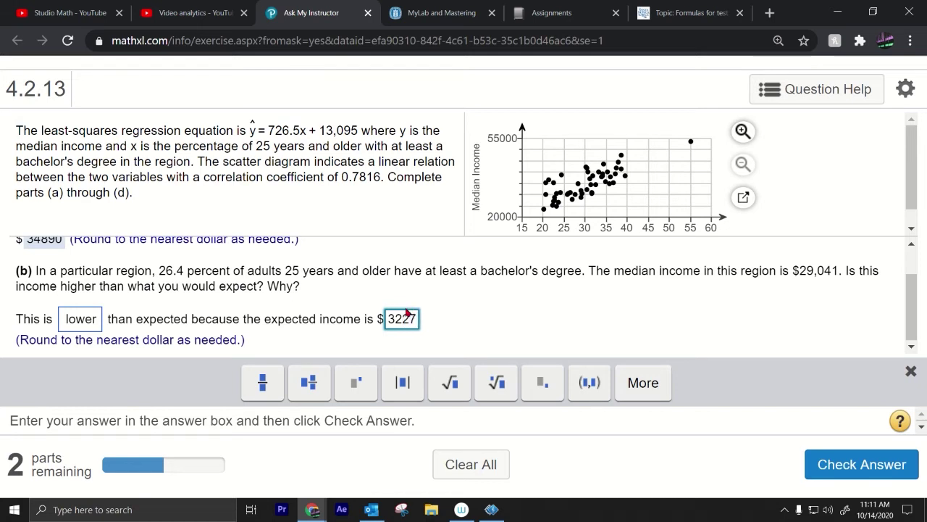
pyautogui.write('4.6')
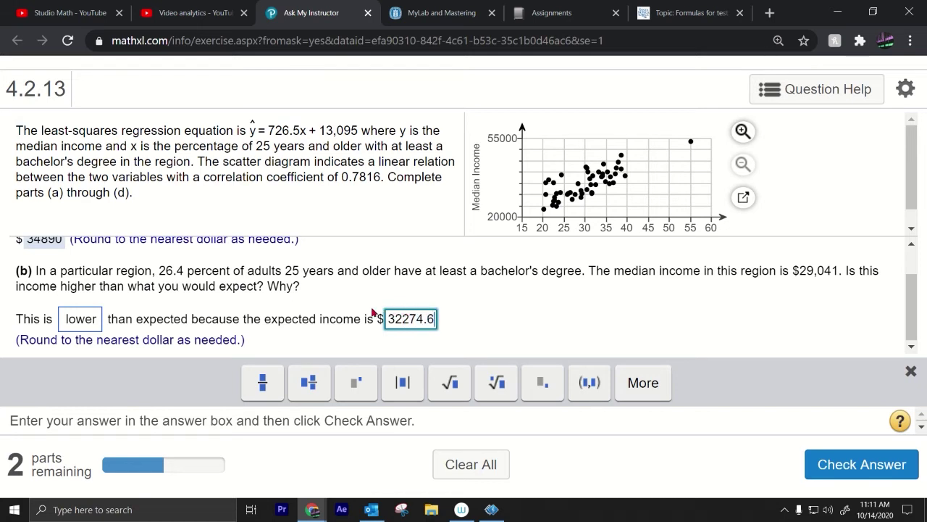
pyautogui.press('BackSpace')
pyautogui.press('BackSpace')
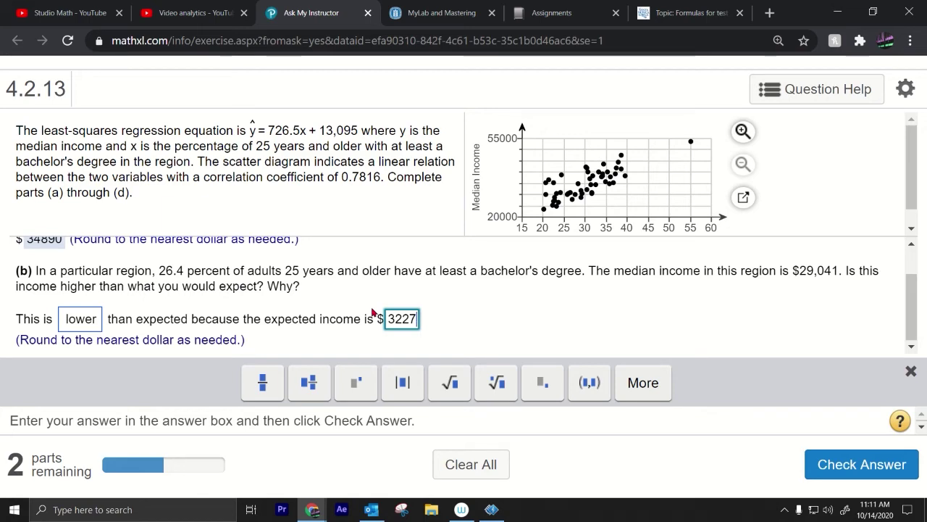
pyautogui.click(863, 474)
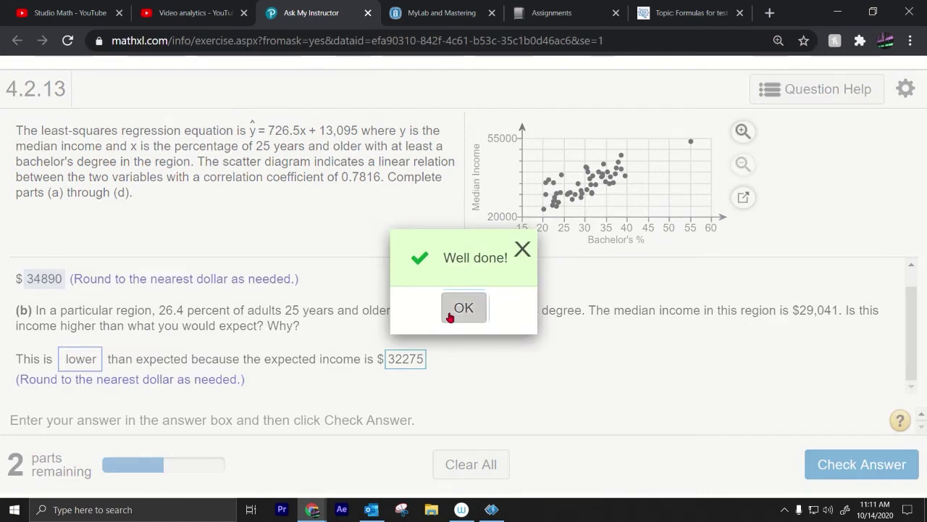
pyautogui.click(453, 308)
# Step: Choose option B for part (c), entering $726.5 per percent increase, and have it checked
pyautogui.moveTo(45, 339); pyautogui.dragTo(618, 327)
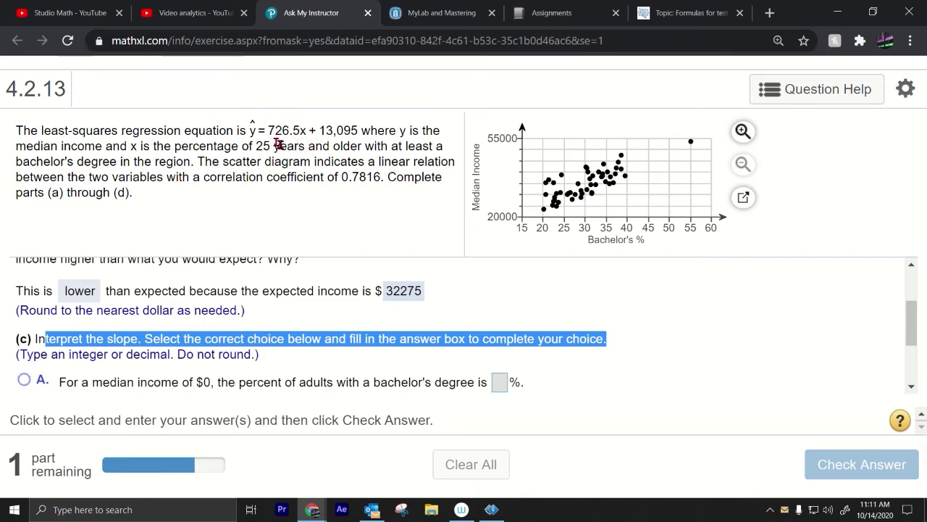
pyautogui.scroll(-3, 80, 334)
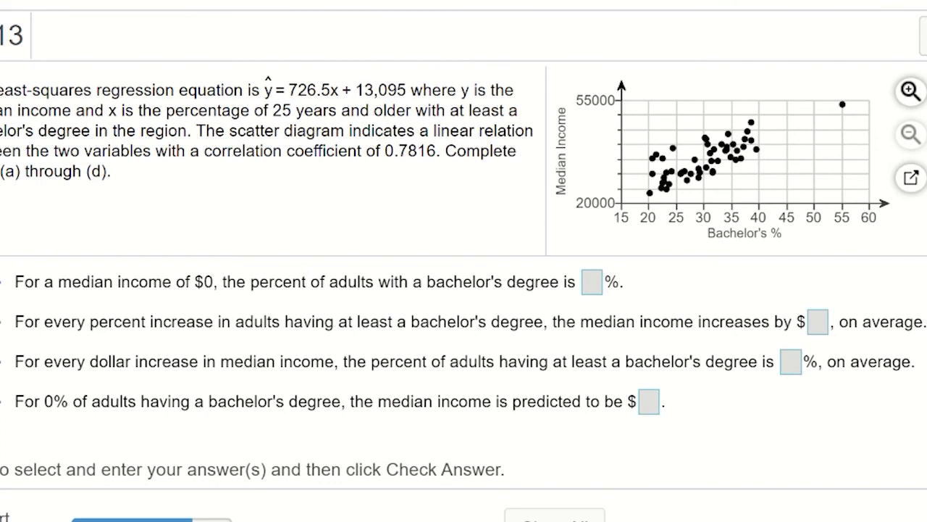
pyautogui.click(435, 321)
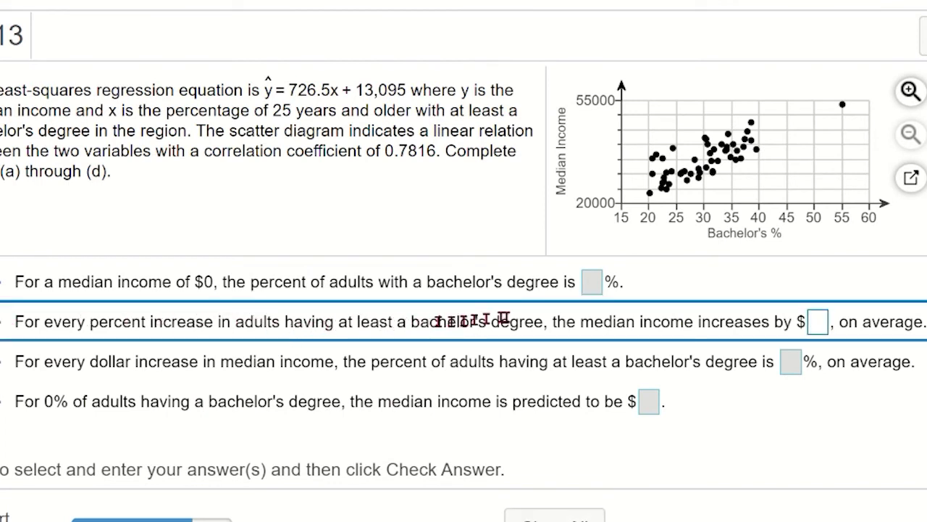
pyautogui.click(817, 321)
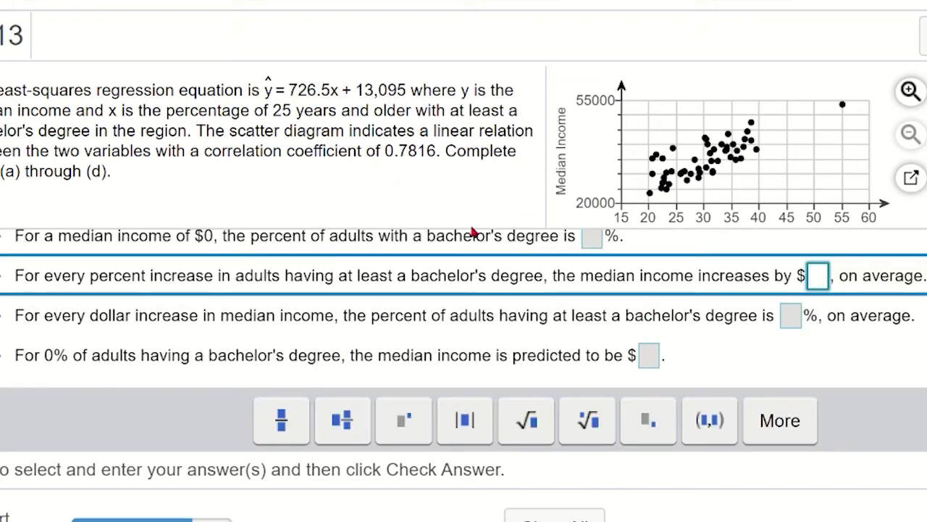
pyautogui.write('726.')
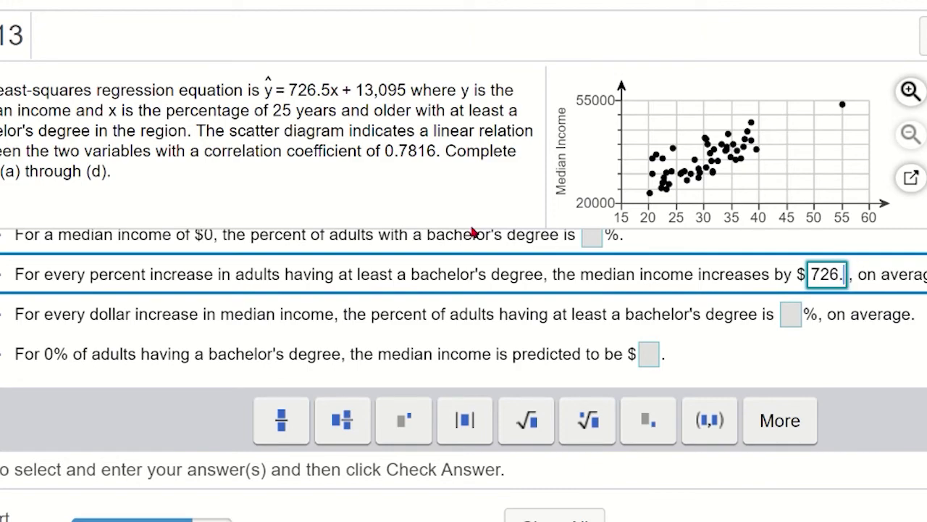
pyautogui.write('5')
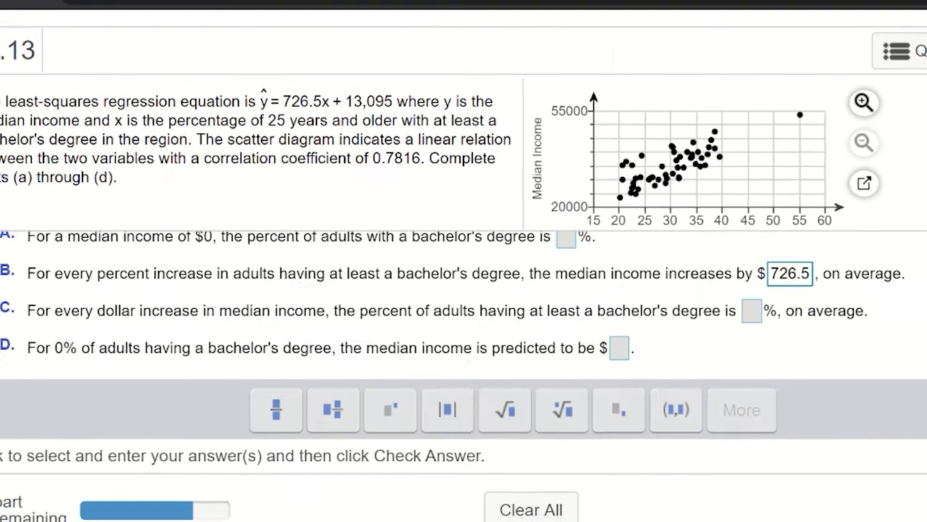
pyautogui.click(846, 465)
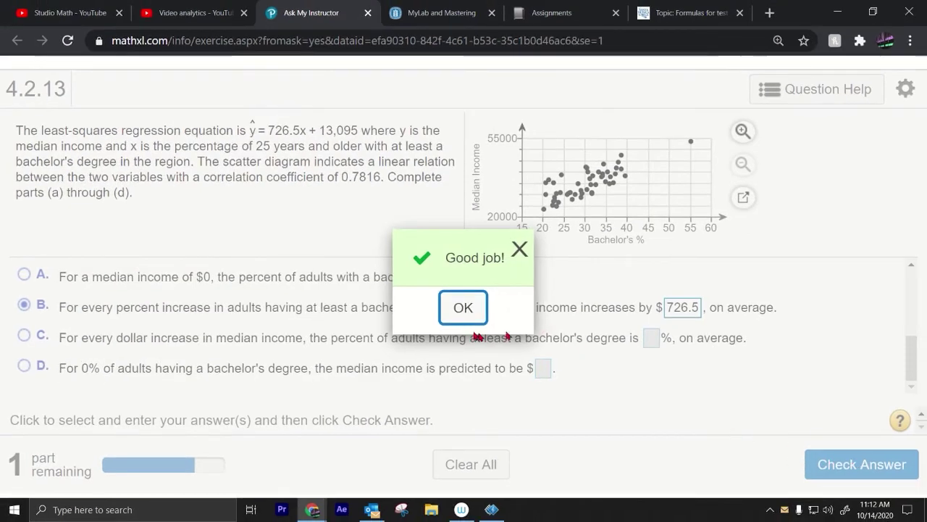
pyautogui.click(463, 308)
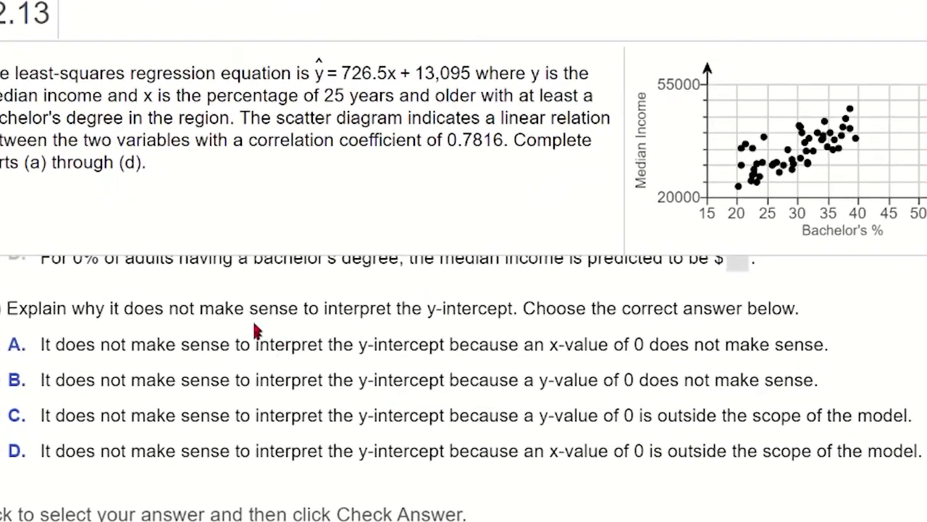
# Step: Select choice D, an x-value of 0 outside the model's scope, and check part (d)
pyautogui.moveTo(374, 308); pyautogui.dragTo(478, 308)
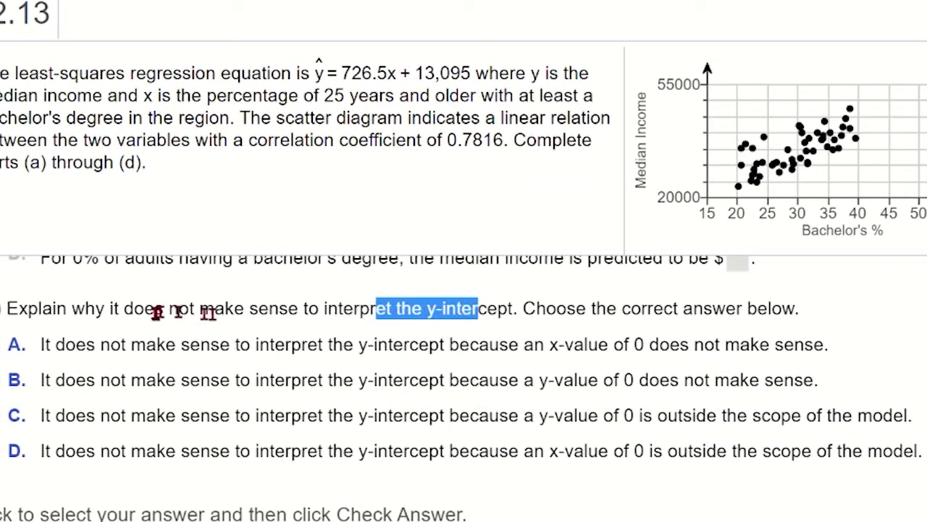
pyautogui.moveTo(165, 309); pyautogui.dragTo(815, 313)
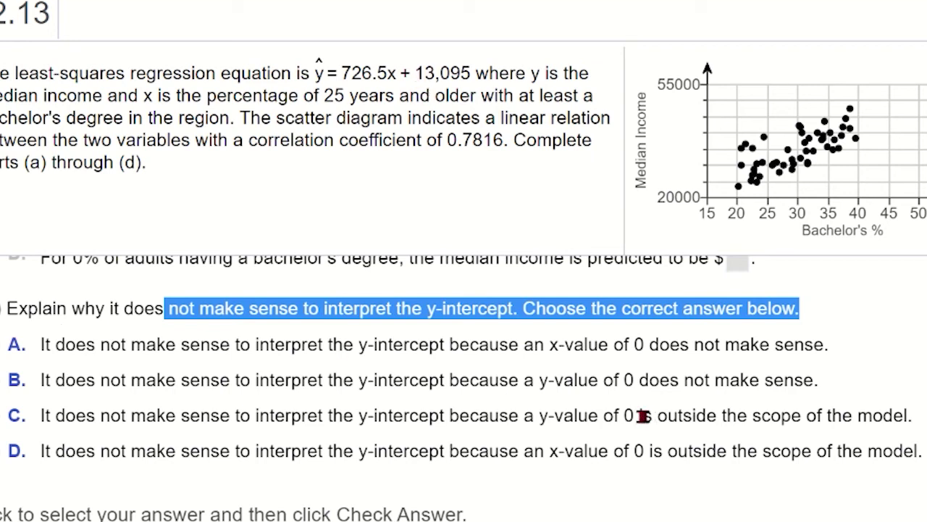
pyautogui.moveTo(641, 415); pyautogui.dragTo(913, 415)
pyautogui.moveTo(664, 449); pyautogui.dragTo(8, 415)
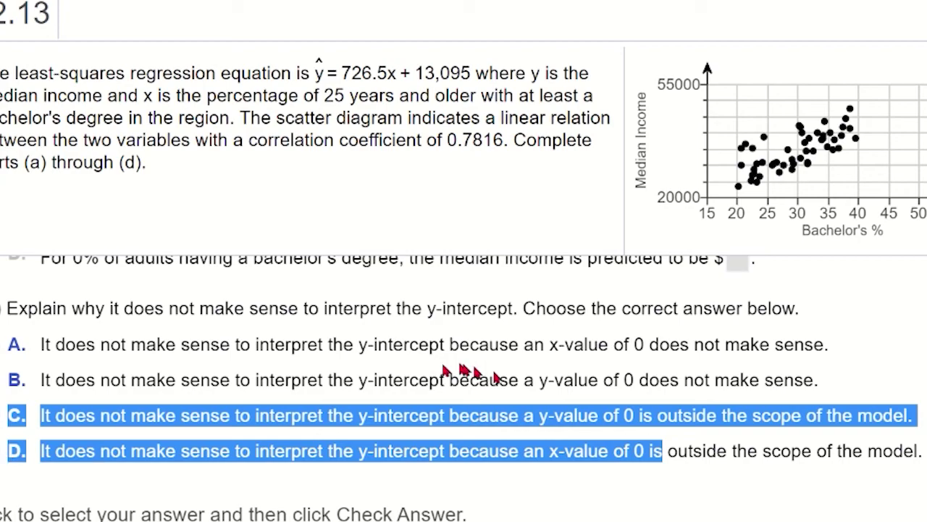
pyautogui.click(612, 418)
pyautogui.moveTo(549, 452); pyautogui.dragTo(679, 451)
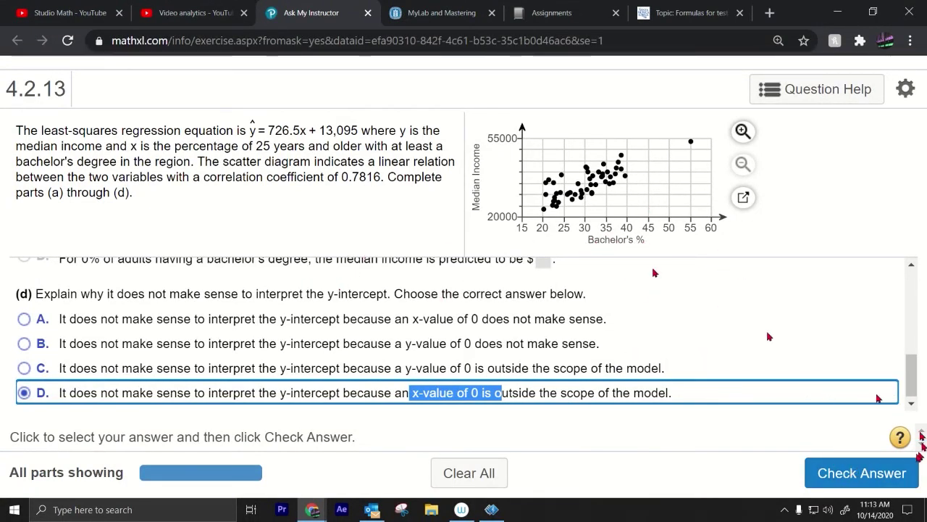
pyautogui.click(874, 471)
pyautogui.click(460, 301)
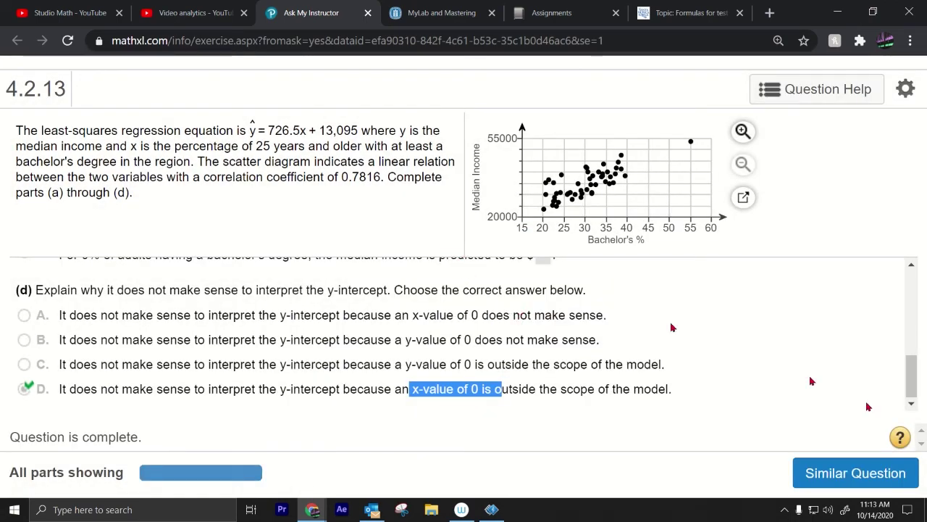